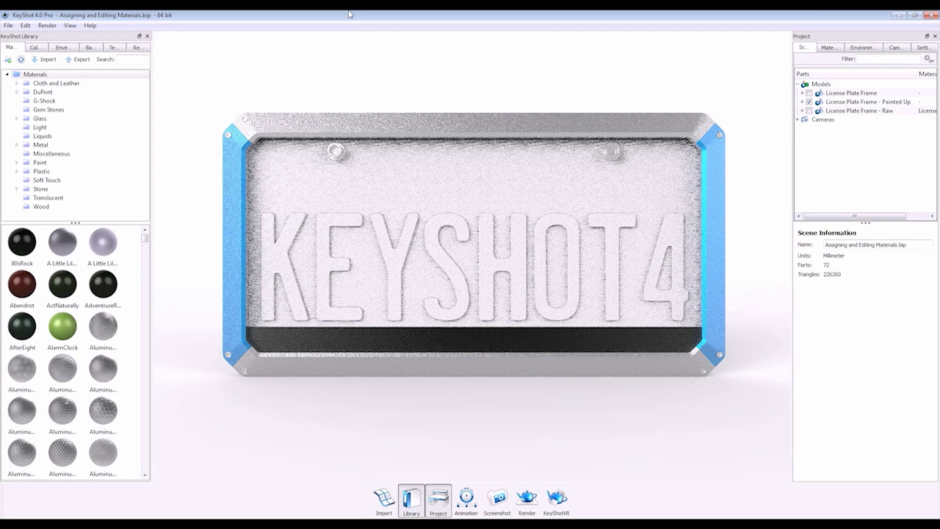
Step: Hide the painted-up and raw models and show only the License Plate Frame model
drag(357, 62, 470, 125)
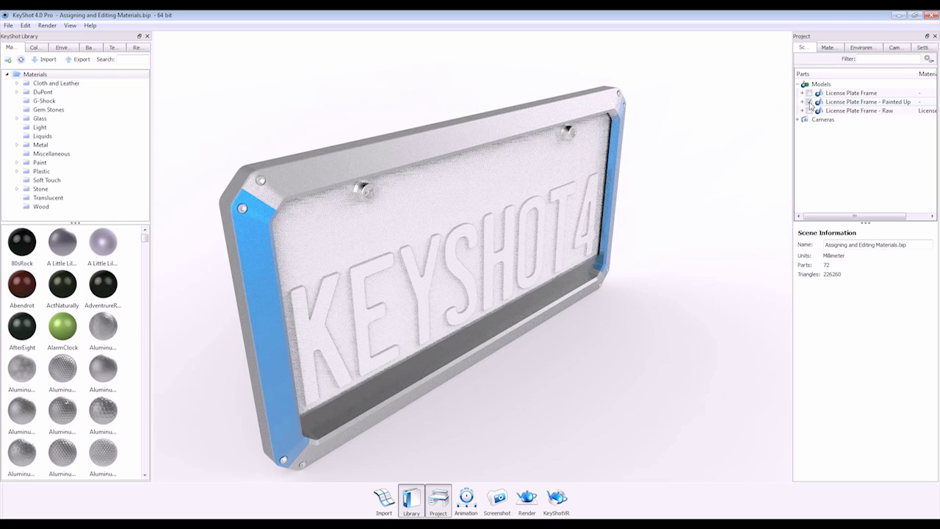
click(809, 108)
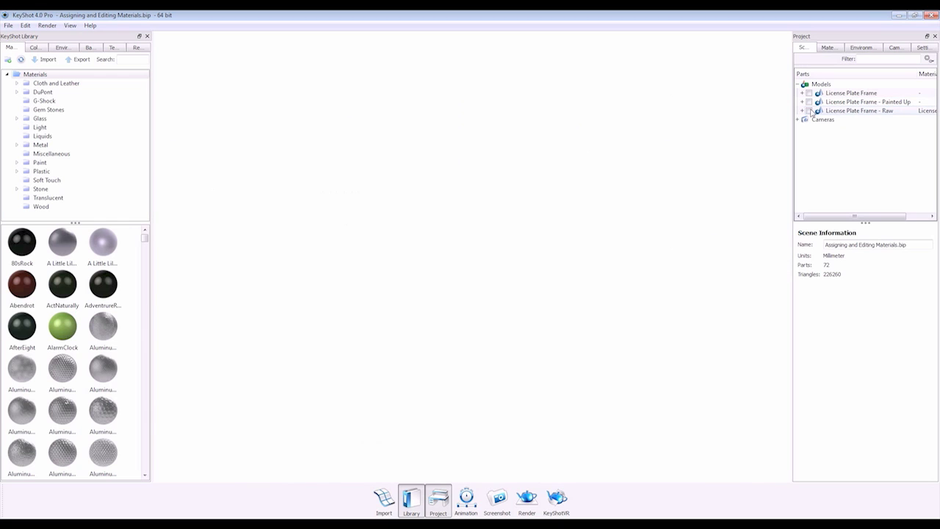
click(809, 110)
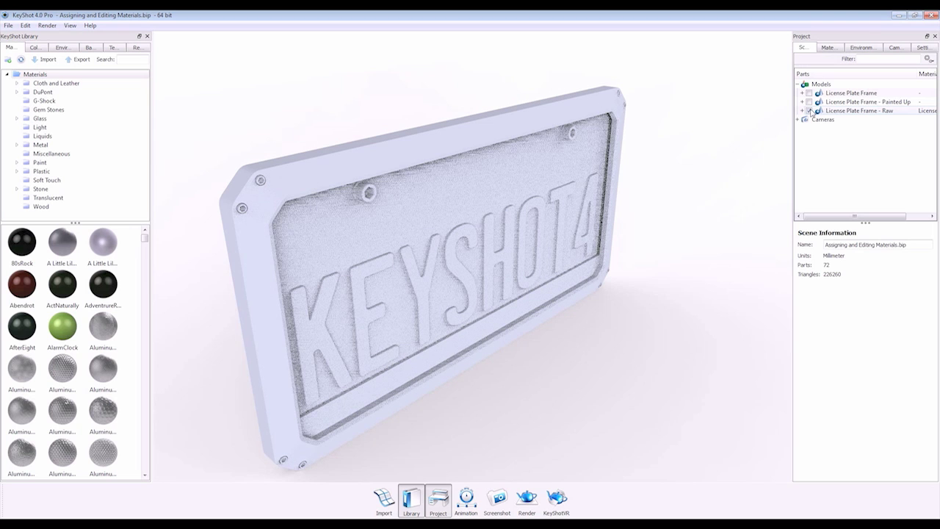
click(809, 110)
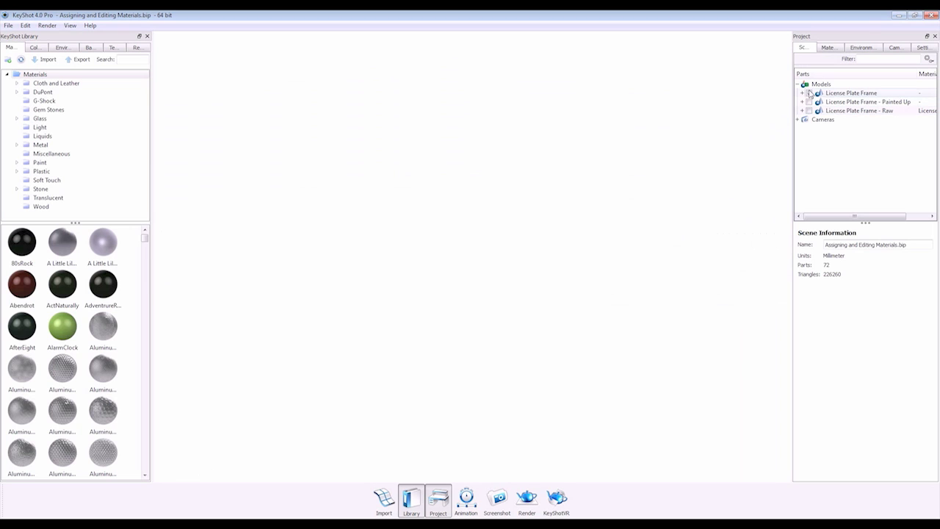
click(809, 93)
Step: Delete the License Plate Frame - Painted Up and License Plate Frame - Raw models from the scene
click(828, 102)
shift+click(834, 113)
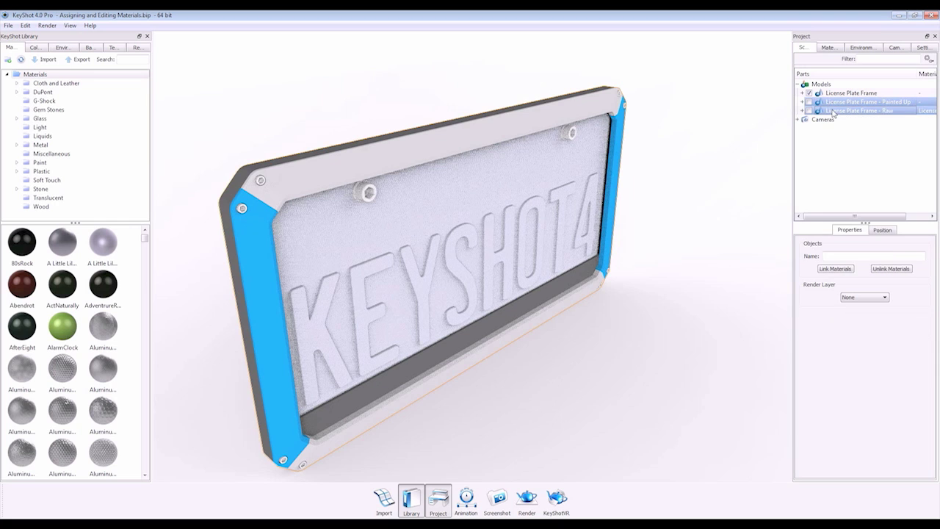
right_click(833, 112)
click(866, 187)
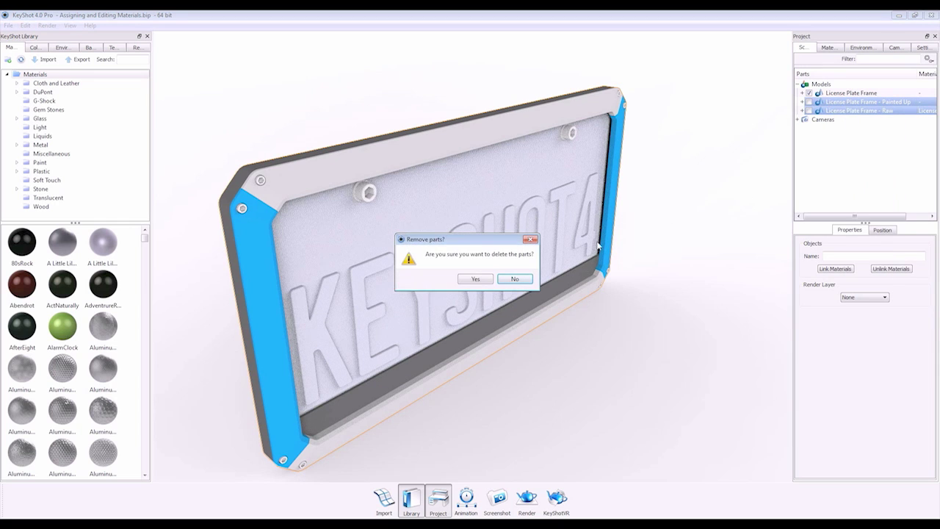
click(475, 278)
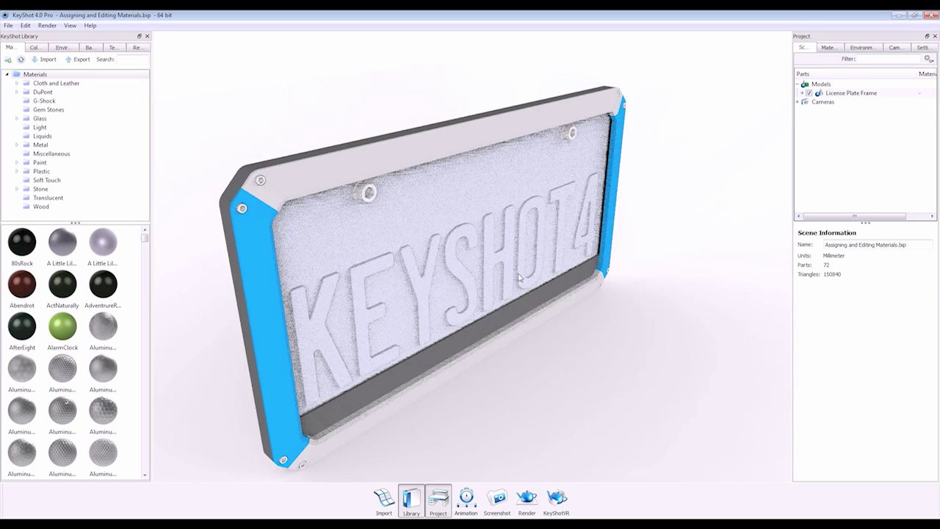
Step: Apply a black anodized metal to the strip below the plate and a rough grey anodized metal to the frame
drag(518, 277, 323, 277)
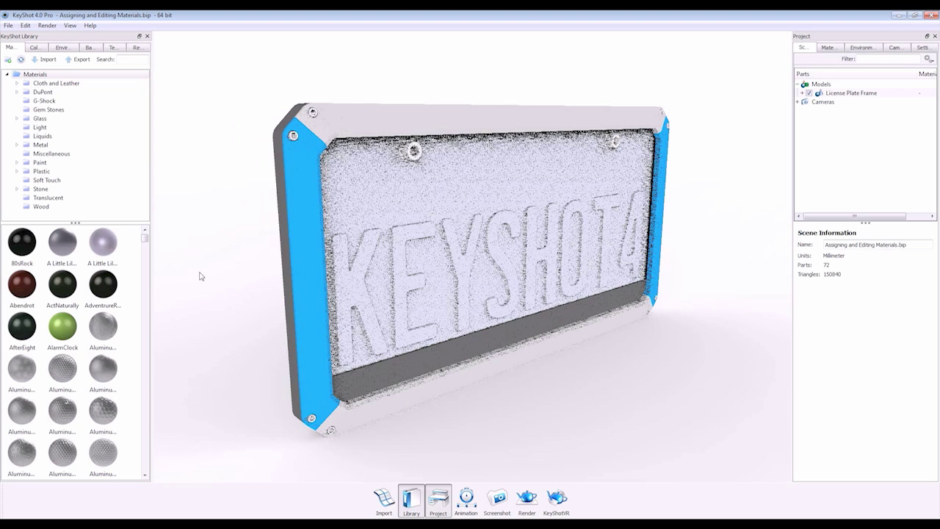
scroll(114, 300, down, 5)
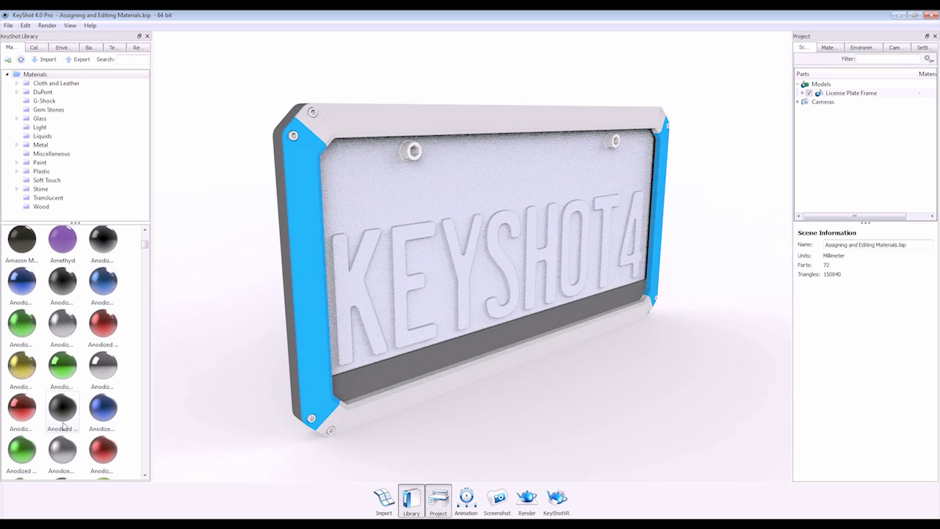
drag(63, 407, 415, 365)
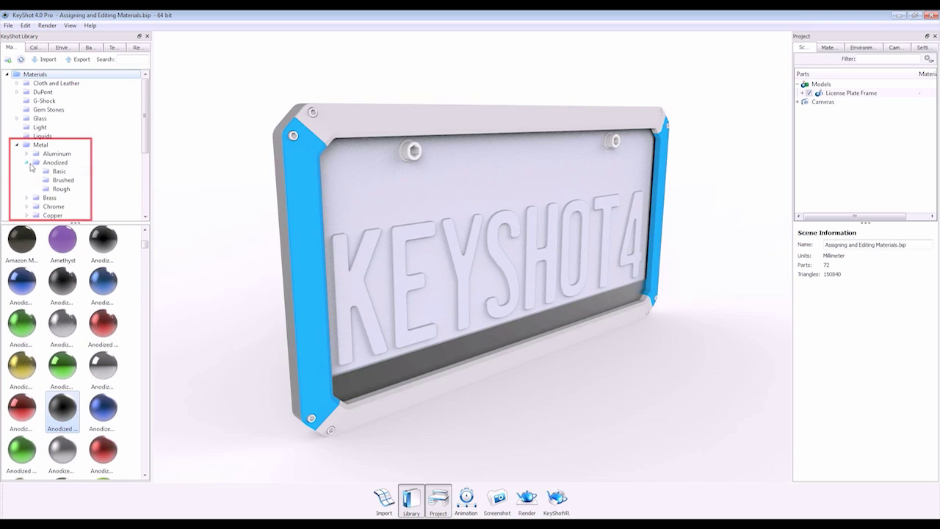
click(61, 189)
drag(23, 284, 369, 395)
Step: Search the material library for "metallic paint white" and apply the white metallic paint to the license plate
click(142, 62)
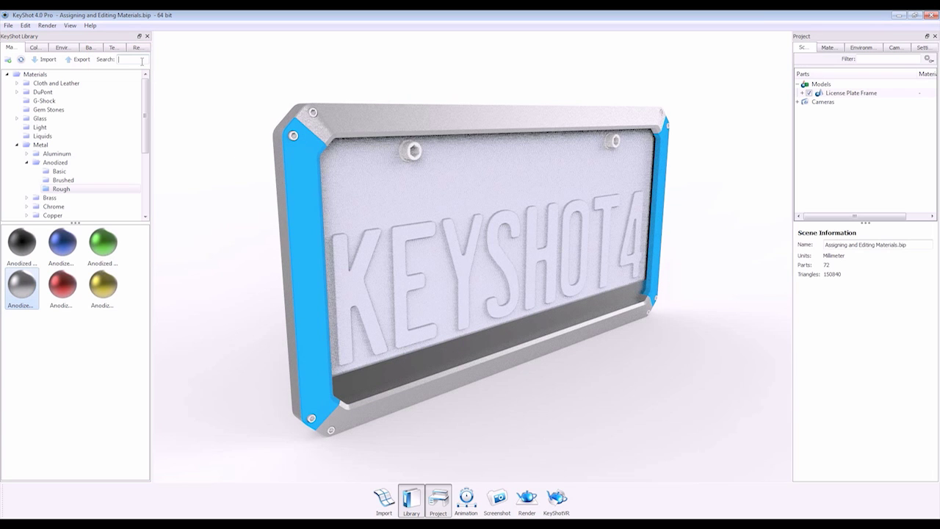
text(metallic paint)
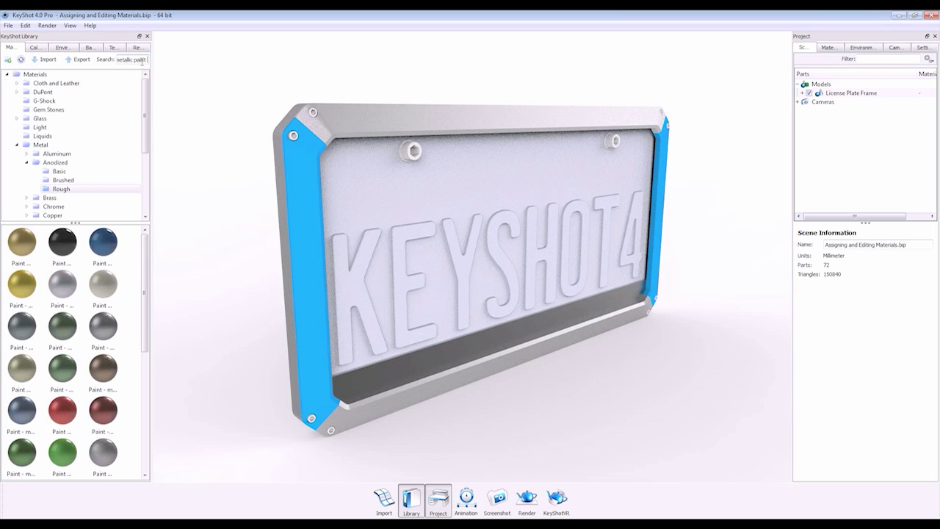
text( white)
drag(36, 230, 496, 233)
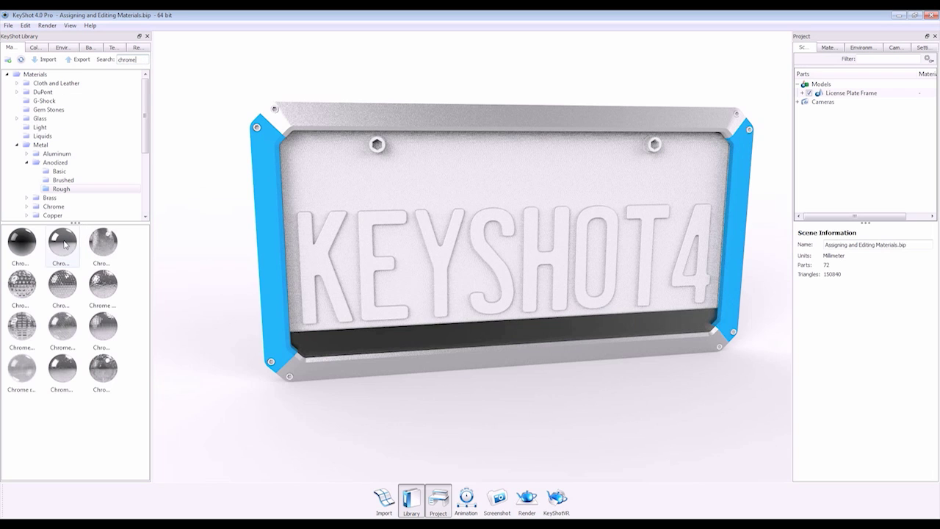
Step: Search the material library for "chrome" and apply the bright plain chrome to the linked hardware parts
drag(63, 242, 381, 148)
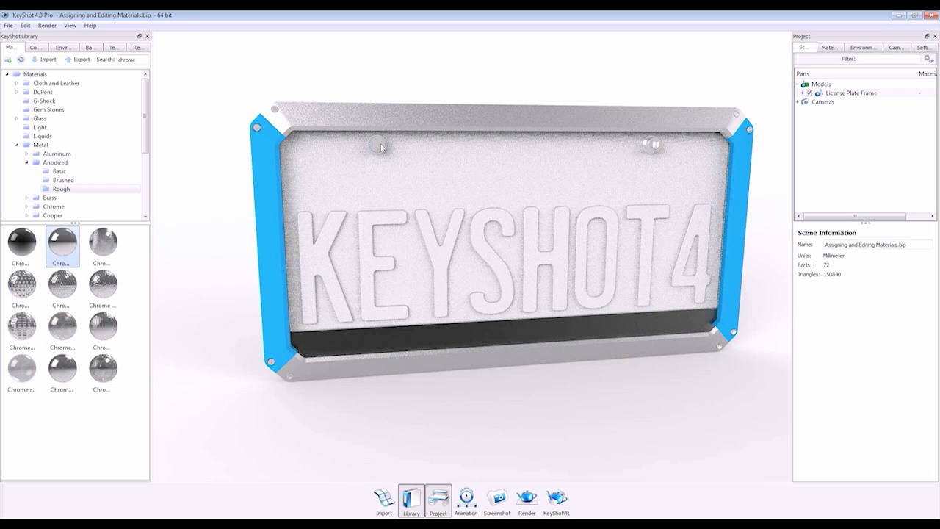
scroll(507, 189, up, 3)
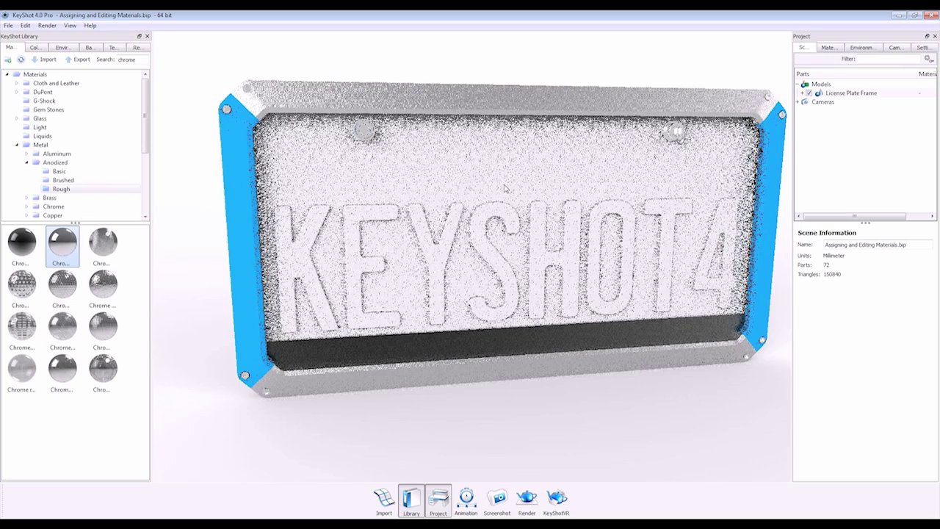
drag(480, 217, 384, 278)
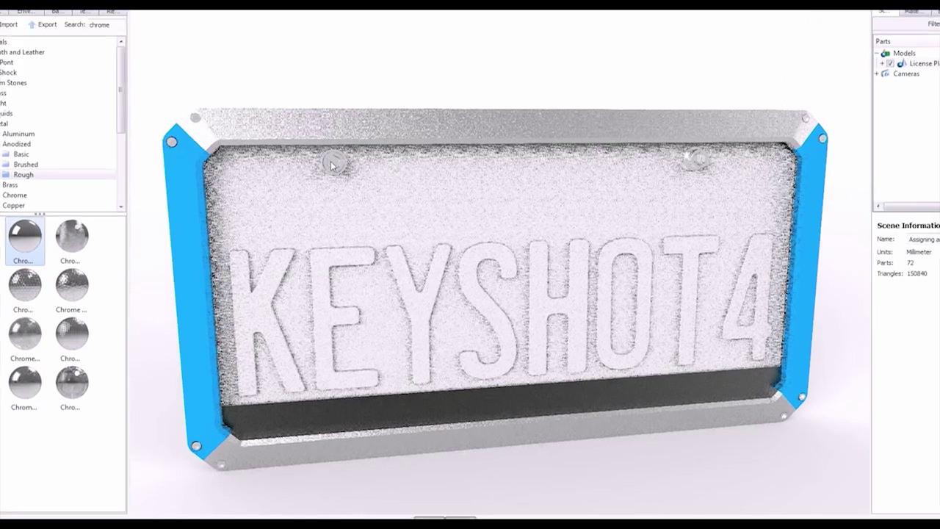
Step: Give the plate's upper-left bolt its own unlinked black chrome material and copy it onto the upper-right bolt
right_click(328, 182)
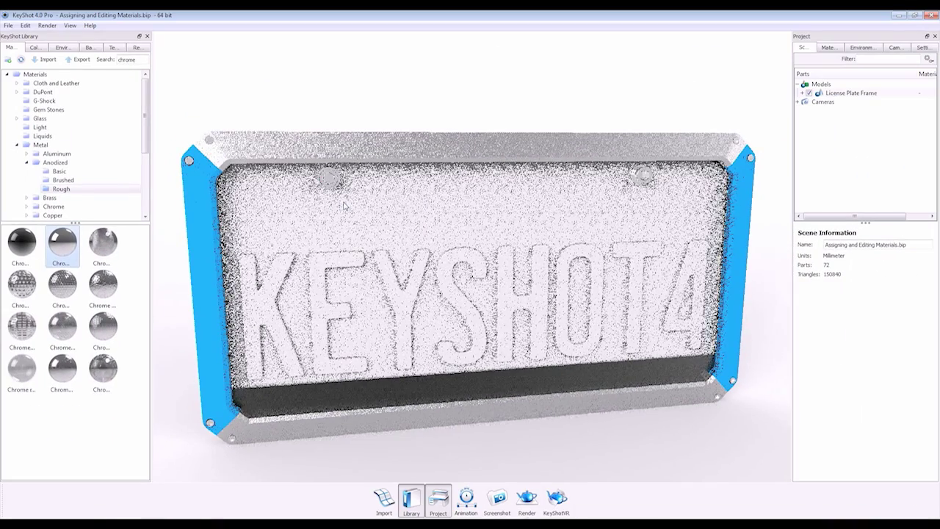
drag(35, 245, 328, 179)
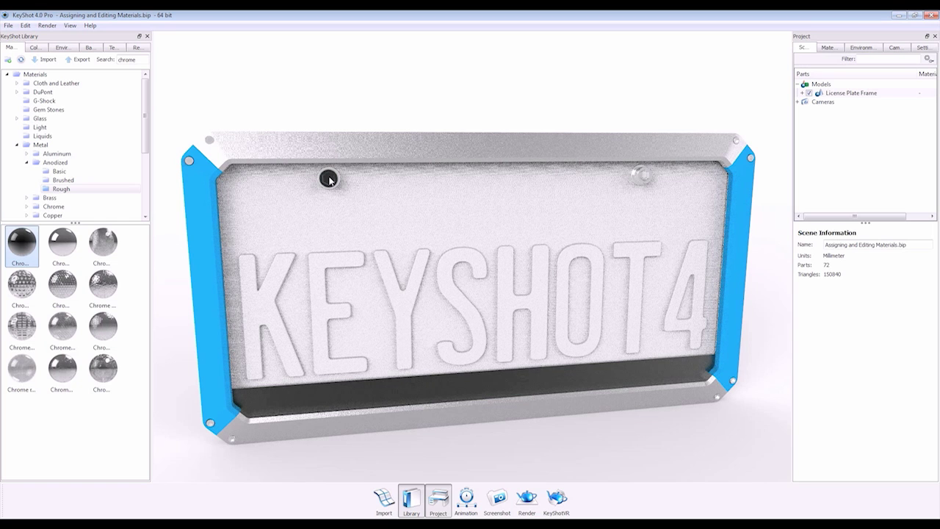
click(328, 180)
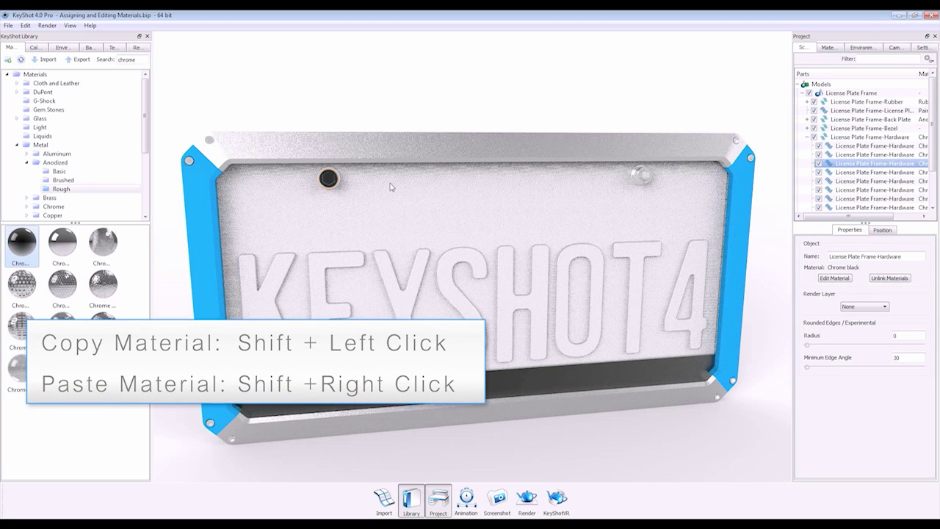
shift+right_click(647, 179)
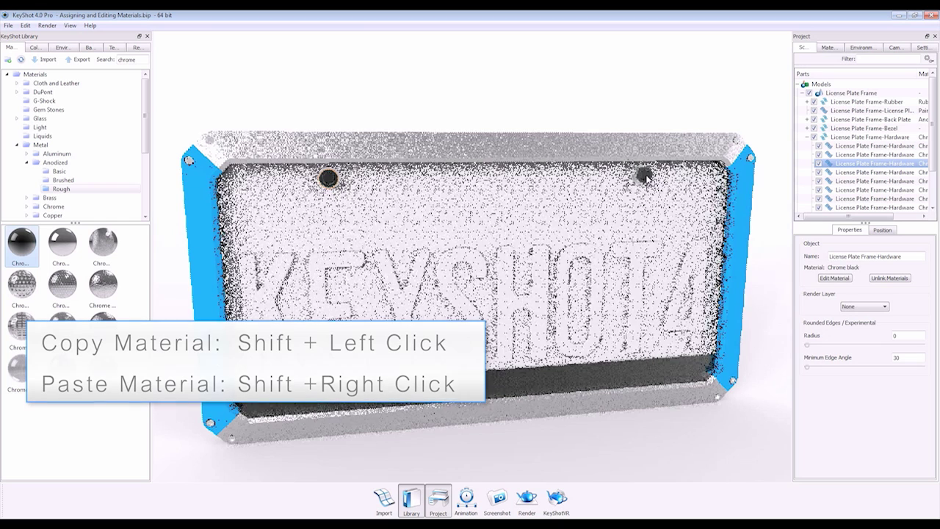
Step: Link the materials of the first four License Plate Frame-Hardware parts so they all share black chrome
shift+click(859, 145)
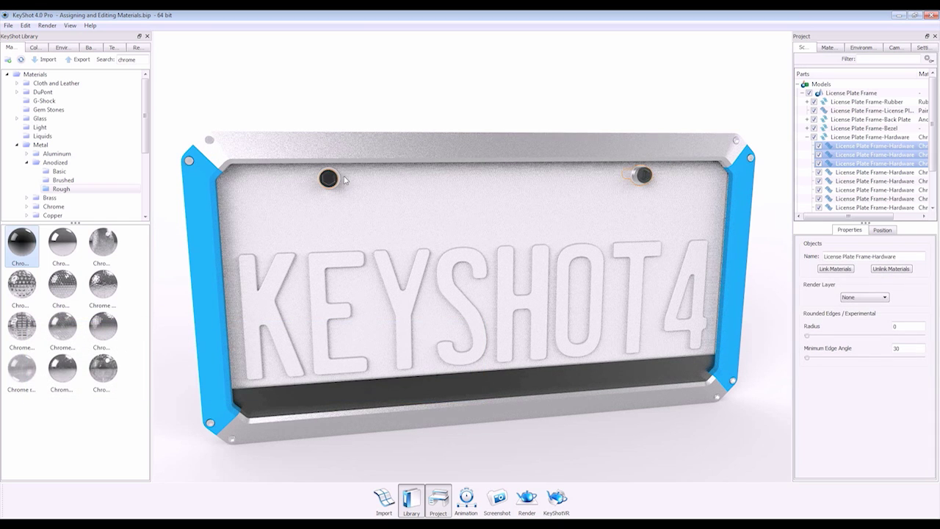
ctrl+click(858, 172)
click(842, 269)
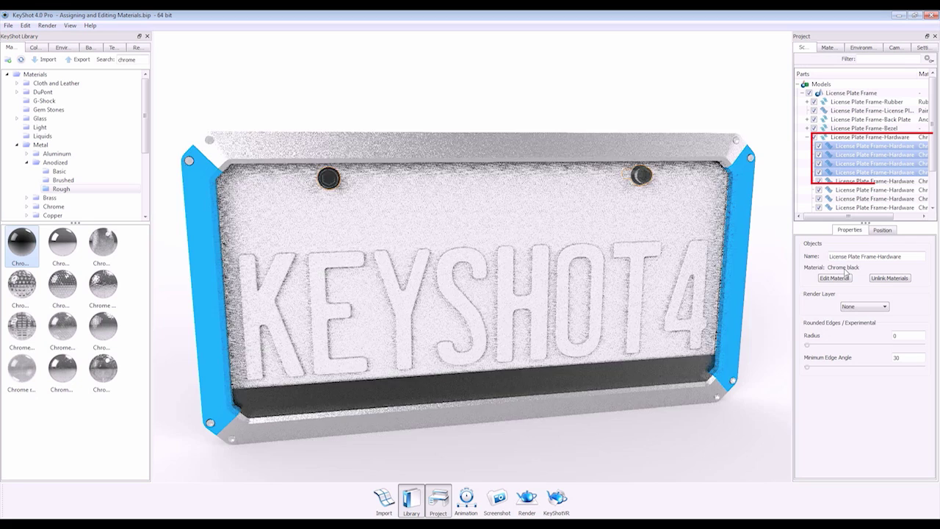
Step: Change the material type of the blue side bezels to Metal
drag(727, 235, 637, 232)
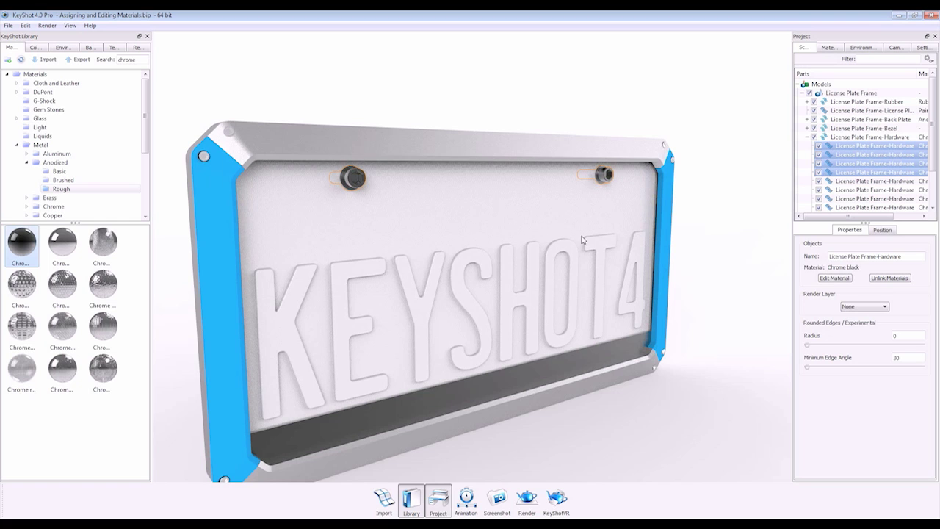
double_click(219, 236)
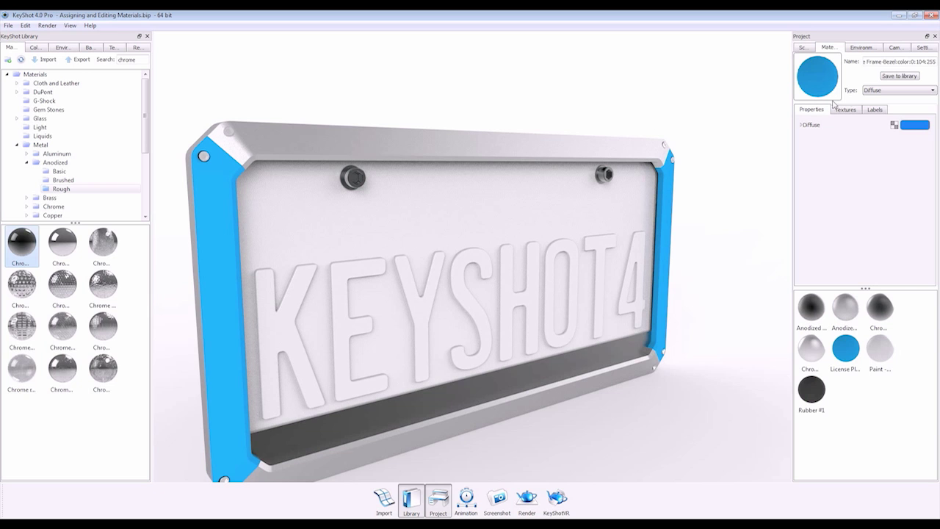
click(872, 91)
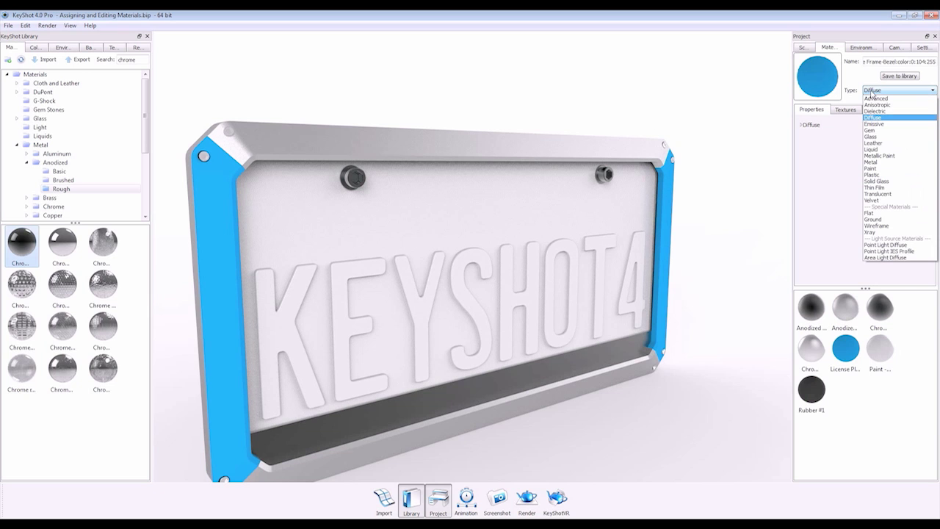
click(874, 162)
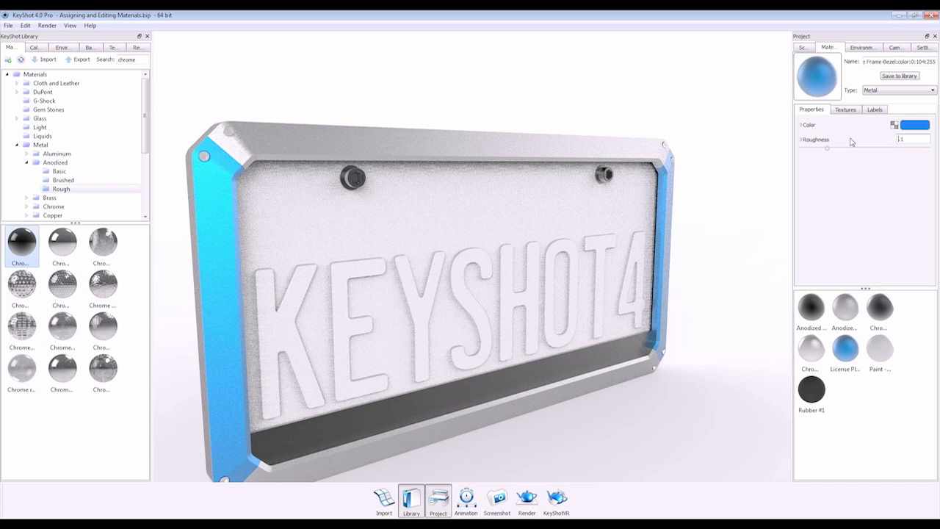
Step: Set the bezel metal's color to red with RGB values 255, 0, 4
click(910, 130)
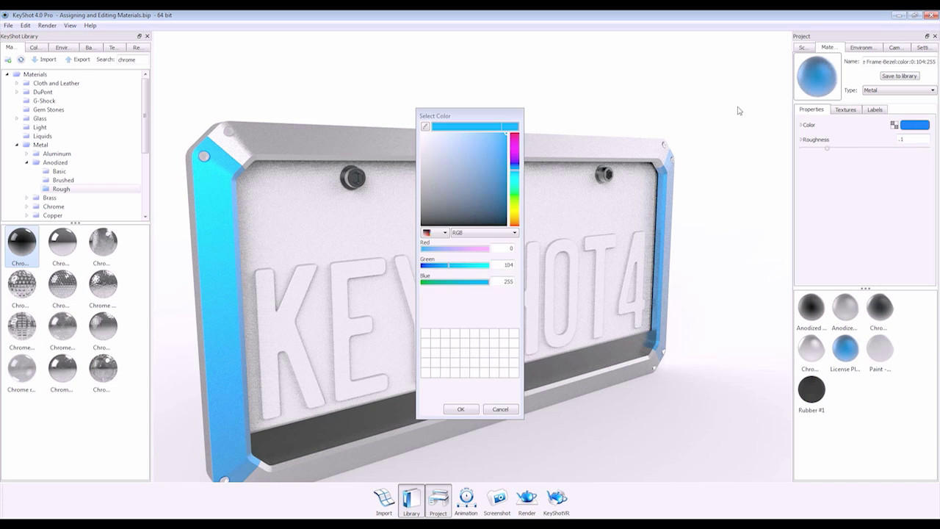
drag(514, 141, 515, 125)
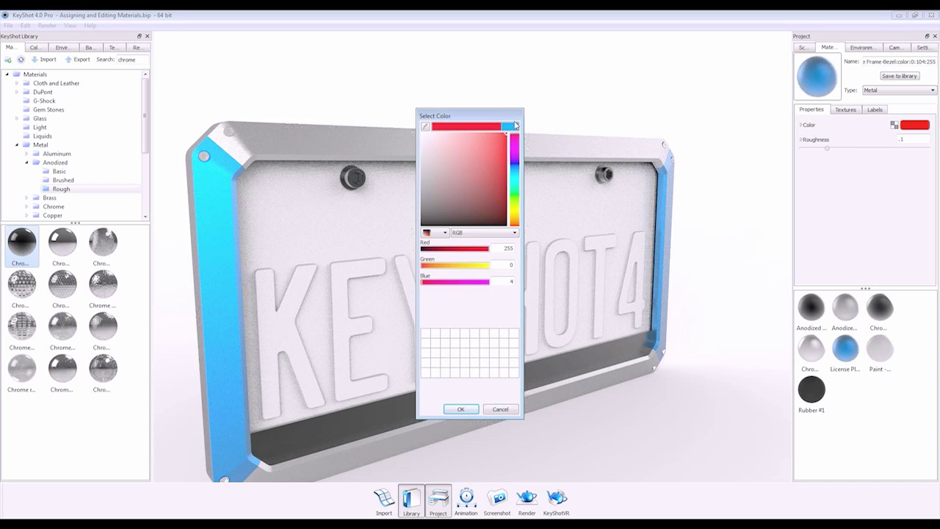
click(469, 408)
Step: Apply the Blue color from the Basic color library to the side bezels
click(35, 47)
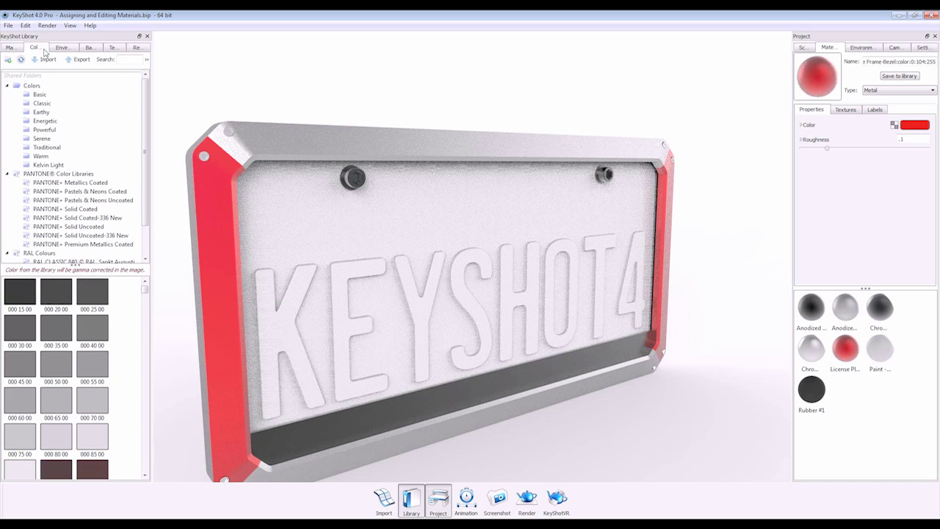
click(39, 94)
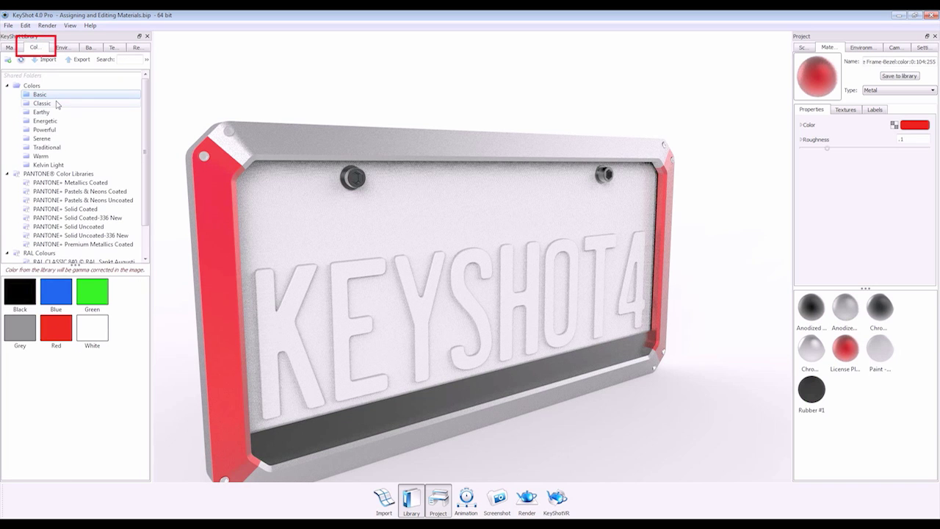
drag(63, 301, 218, 273)
Step: Try the Advanced material type on the side bezels and set the type back to Metal
drag(366, 278, 436, 230)
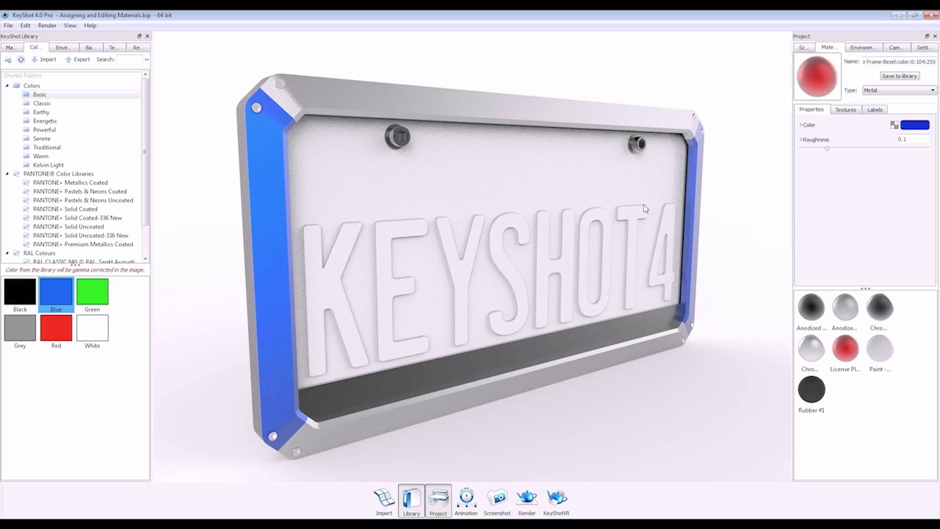
click(890, 91)
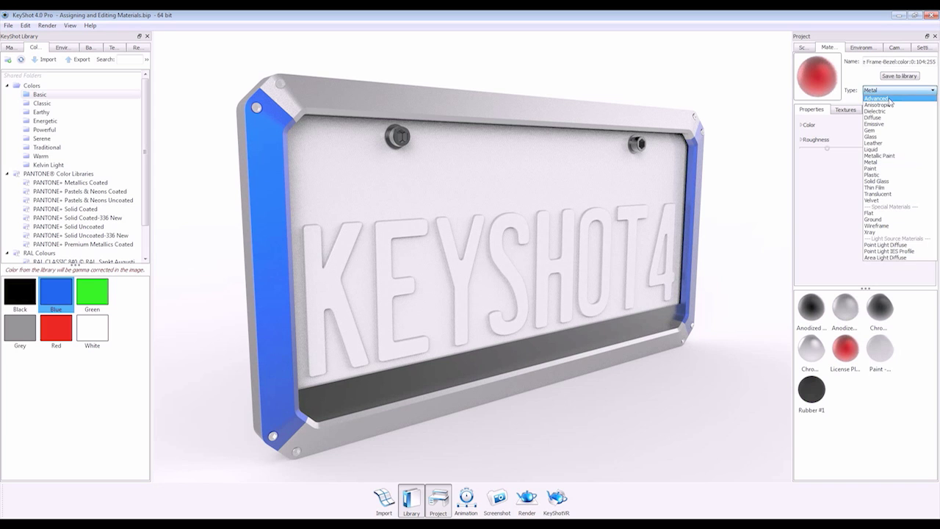
click(889, 99)
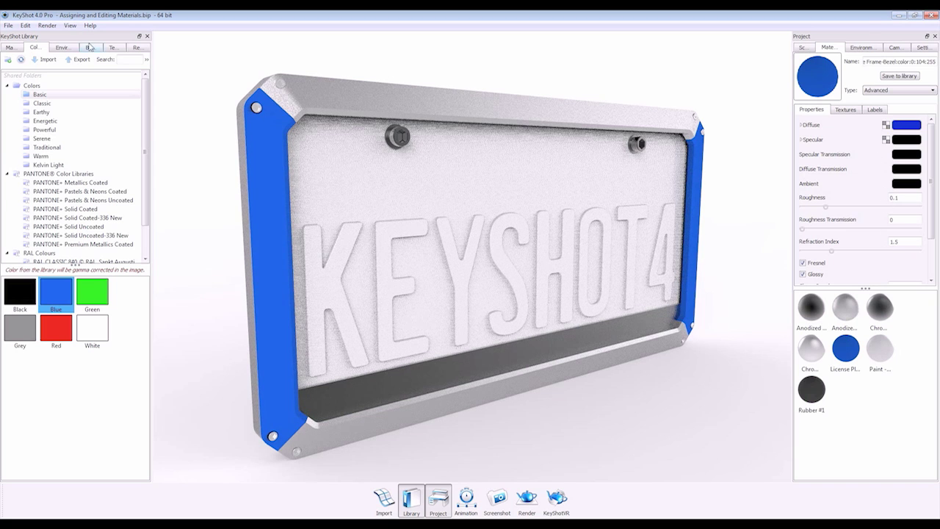
click(88, 26)
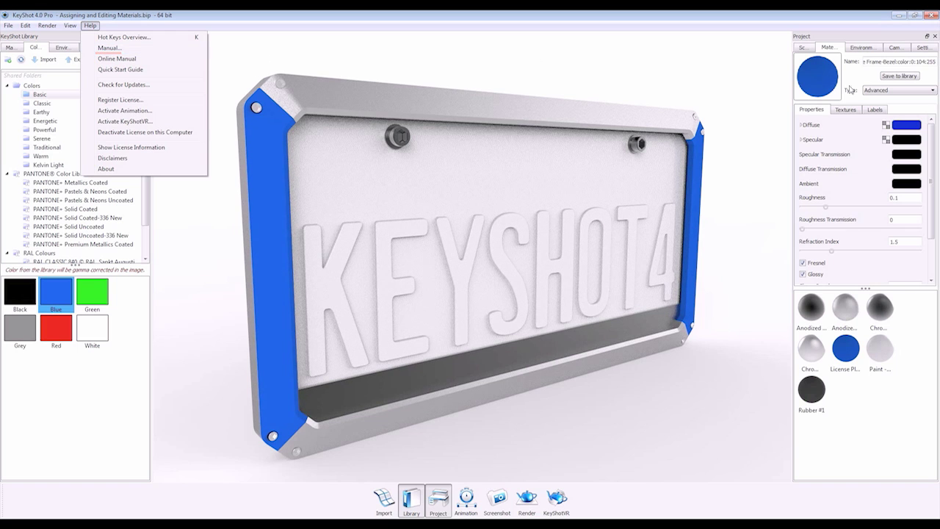
click(898, 90)
click(899, 90)
click(892, 165)
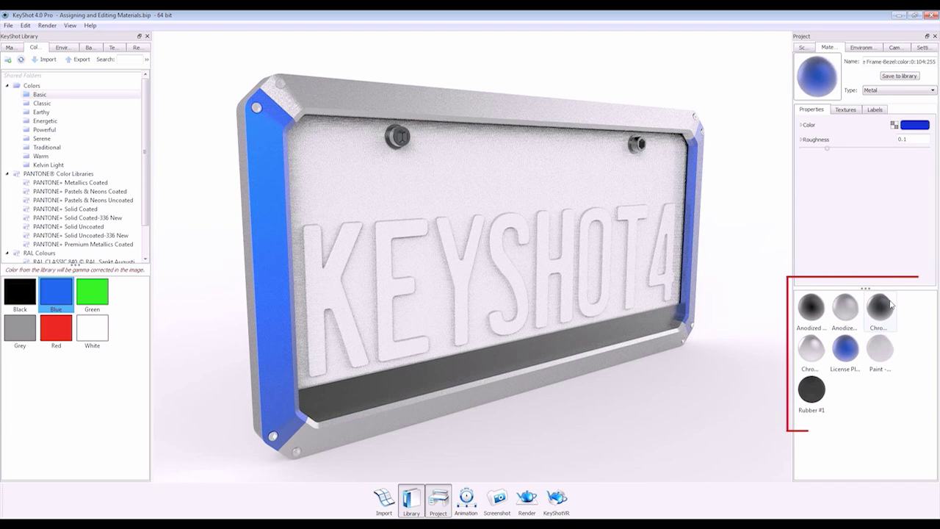
Step: Change the color of the Anodized rough black #1 material to grey with RGB values 136, 136, 136
mouse_move(852, 349)
mouse_down()
mouse_move(635, 335)
mouse_move(636, 325)
mouse_move(707, 390)
mouse_up()
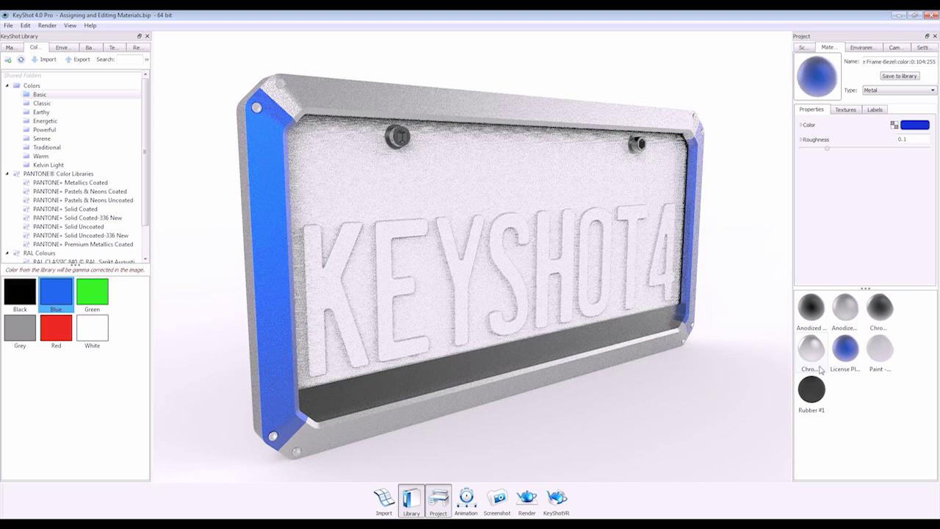
click(811, 312)
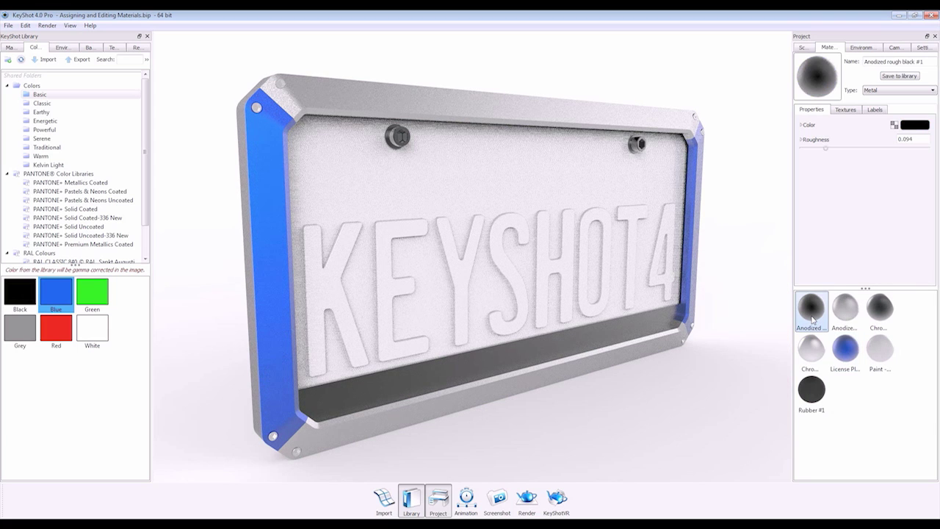
click(918, 126)
drag(440, 179, 398, 181)
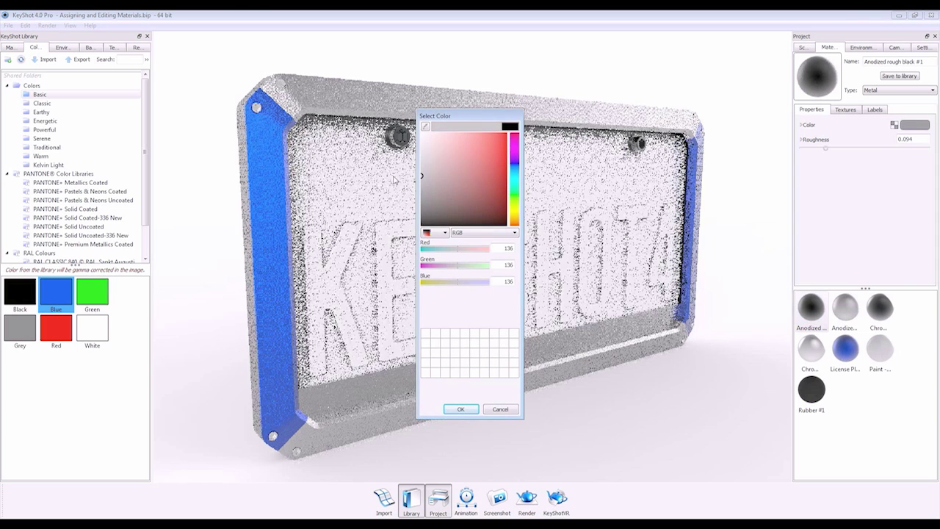
click(461, 409)
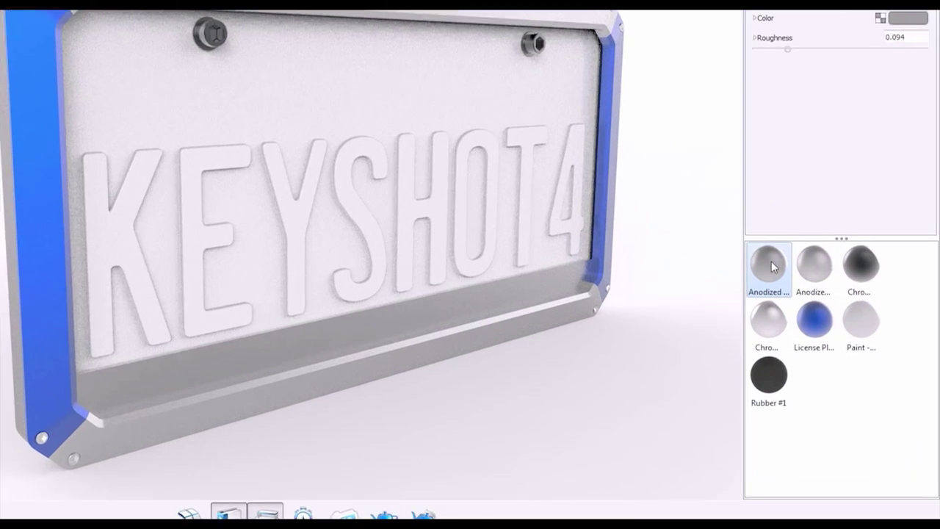
Step: Select all parts of the model that use the recolored grey anodized material
right_click(814, 309)
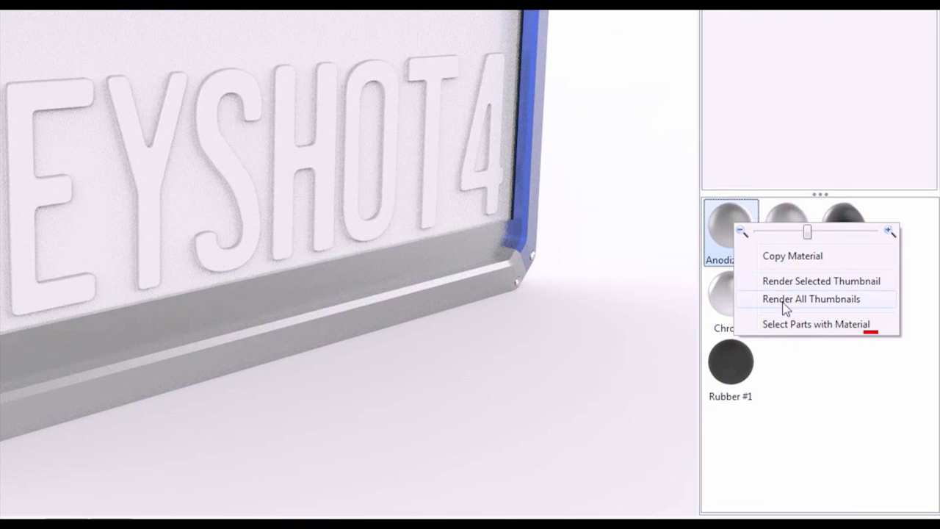
click(787, 324)
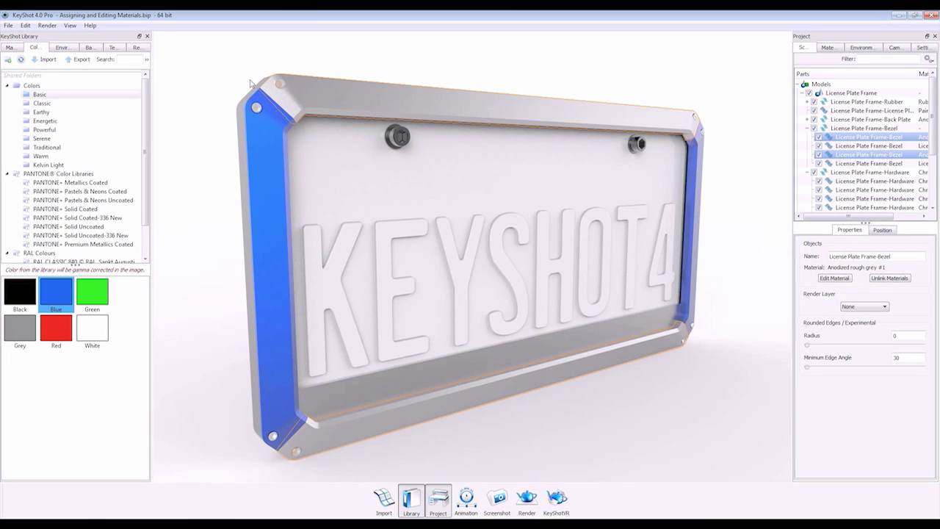
Step: Try a rounded-edge radius of 0.3 on the selected bezels and set the radius back to 0
drag(250, 85, 382, 213)
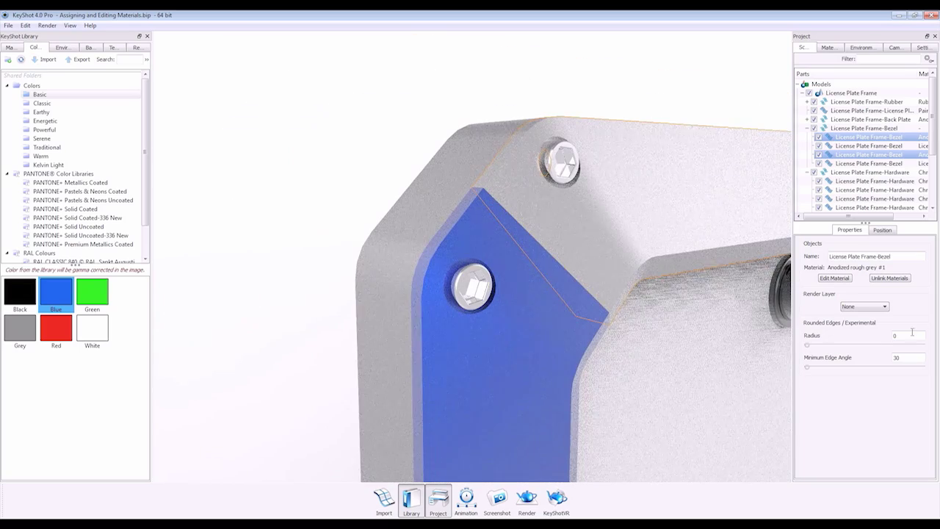
click(881, 345)
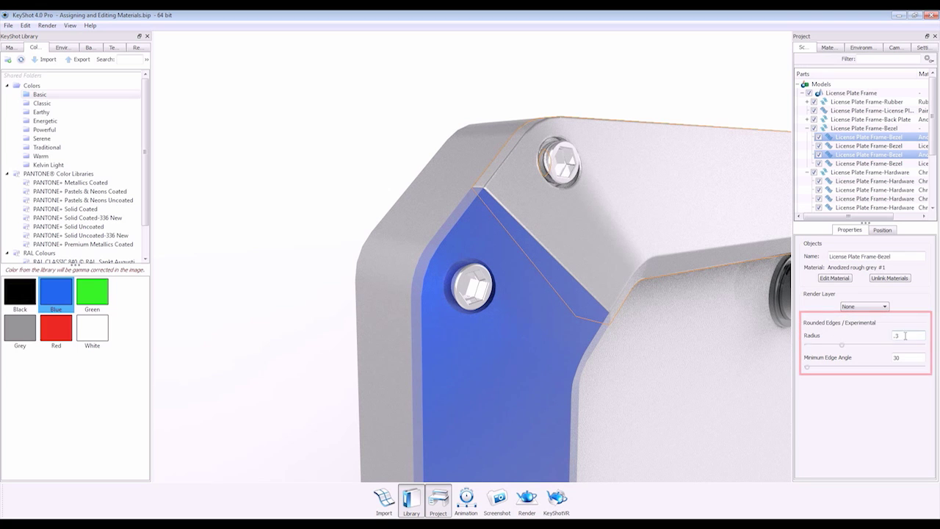
double_click(900, 336)
key(Return)
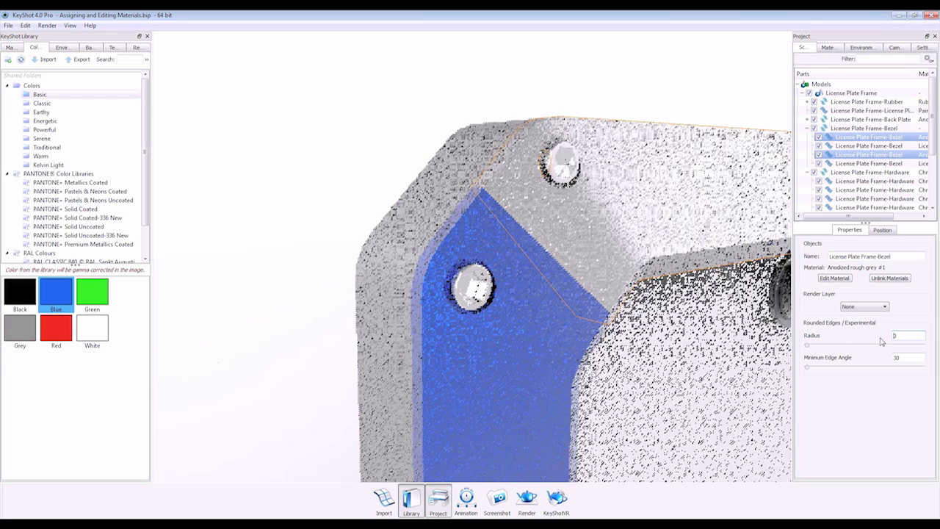
scroll(630, 365, down, 10)
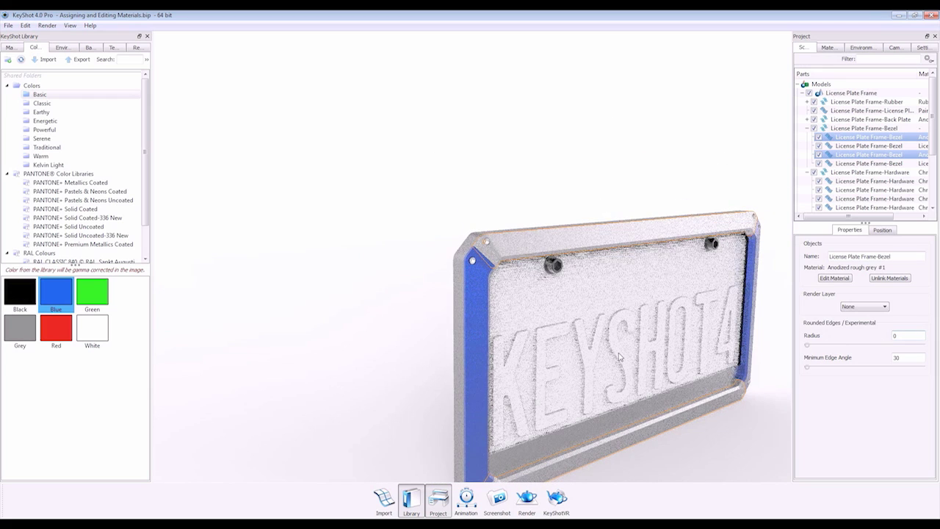
drag(450, 305, 260, 183)
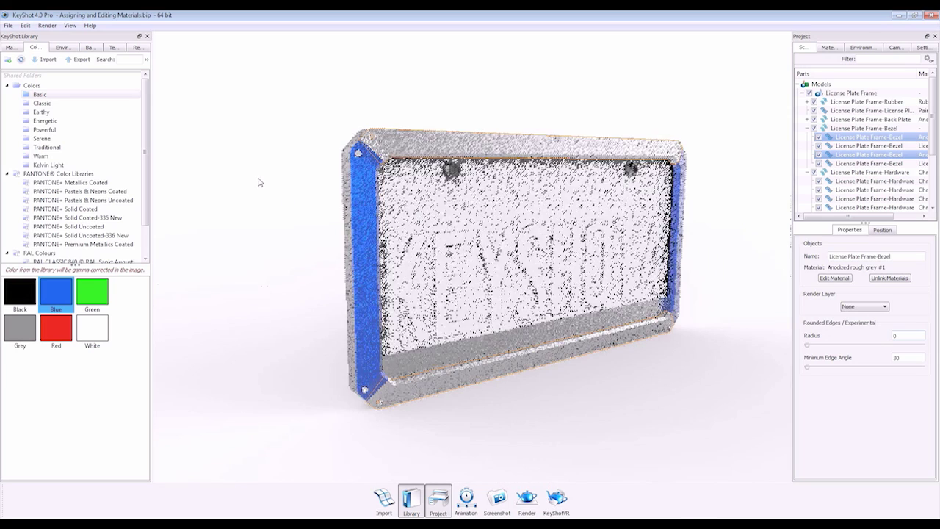
drag(568, 298, 510, 242)
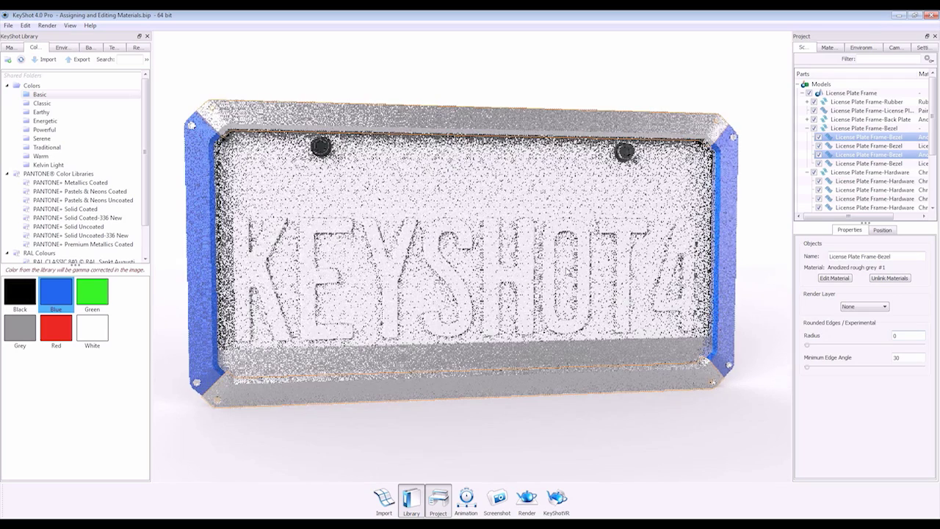